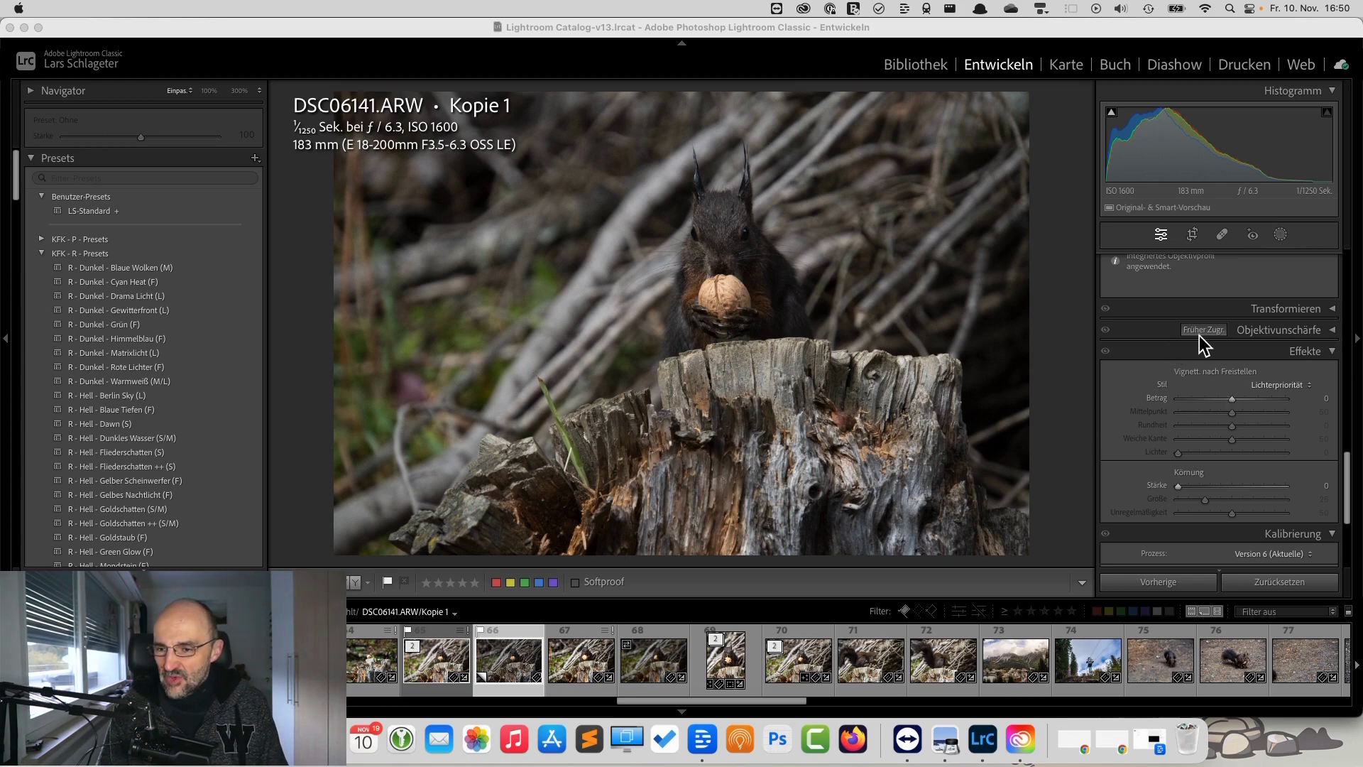
- Apply the LS-Standard Lens Blur preset so the background blurs at amount 50
click(1291, 332)
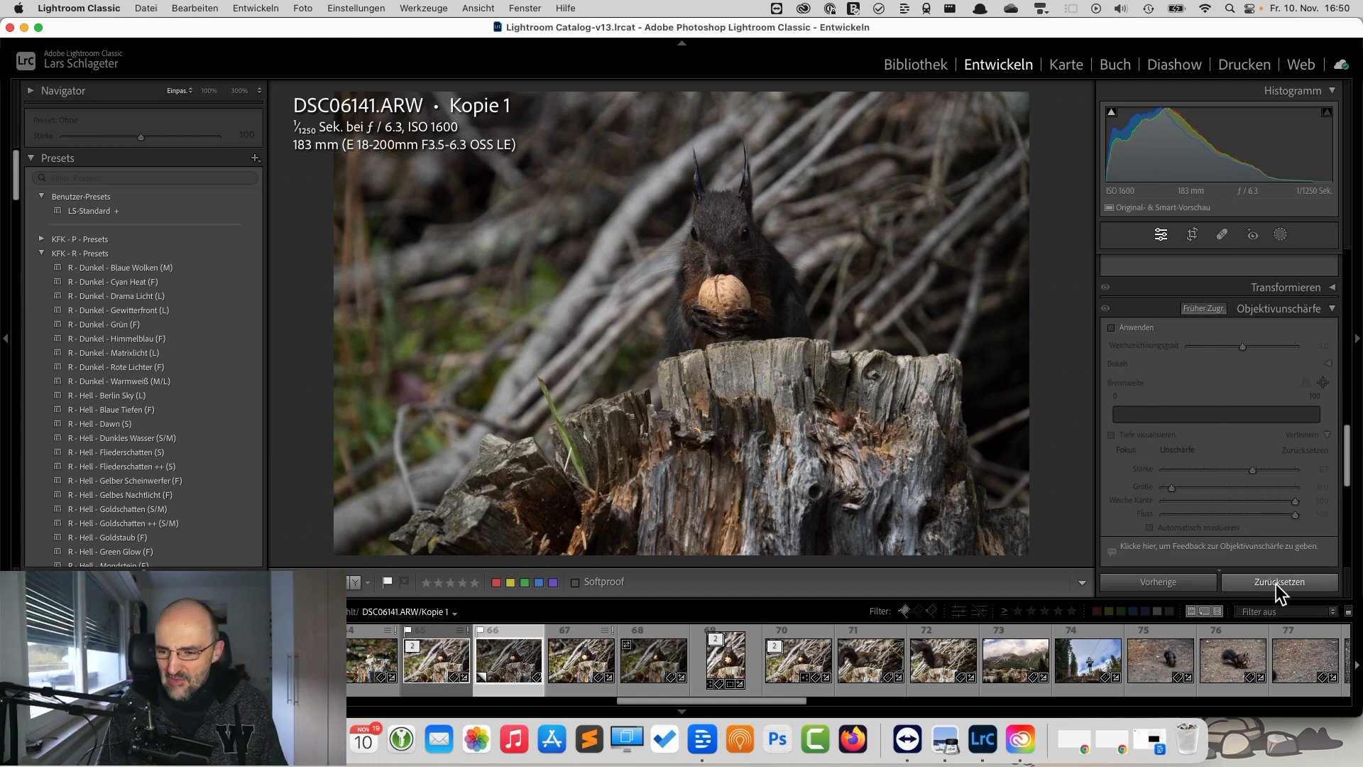
click(72, 211)
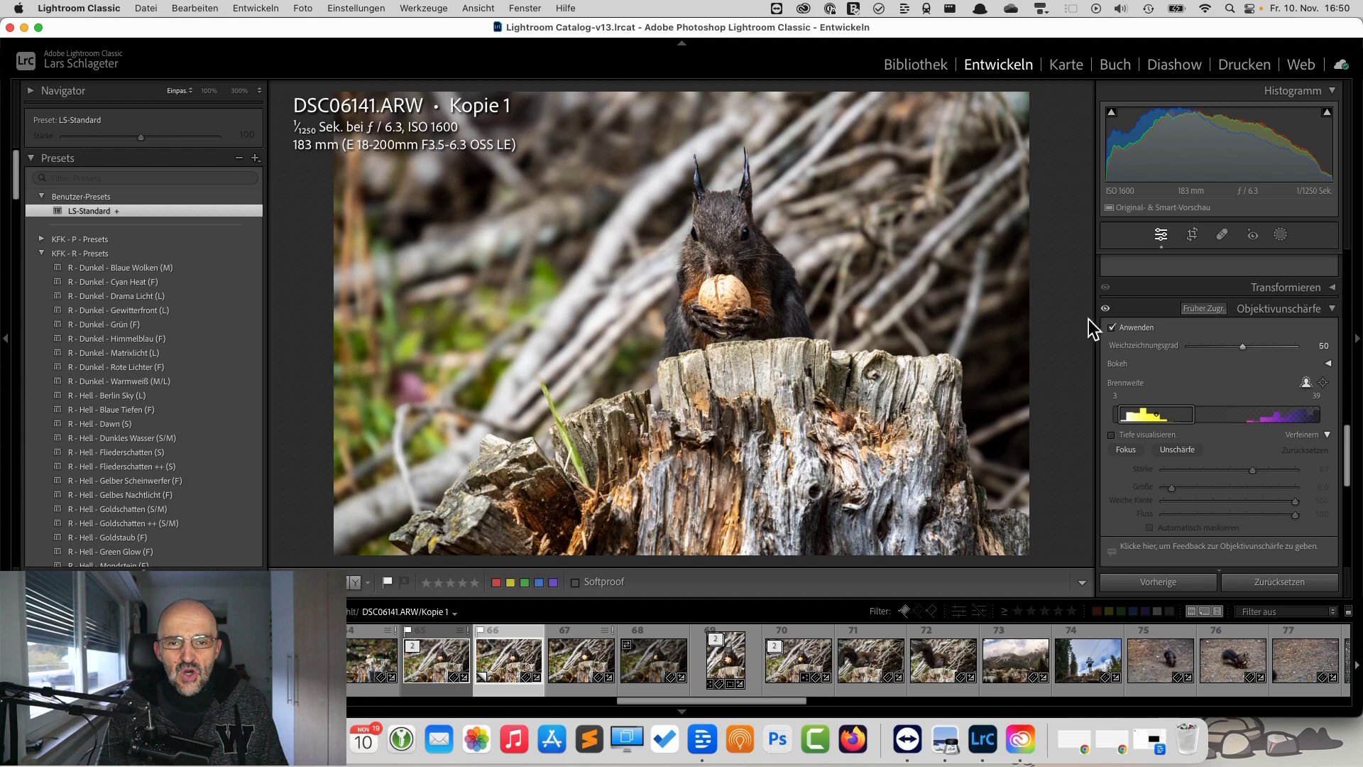
click(700, 224)
click(696, 221)
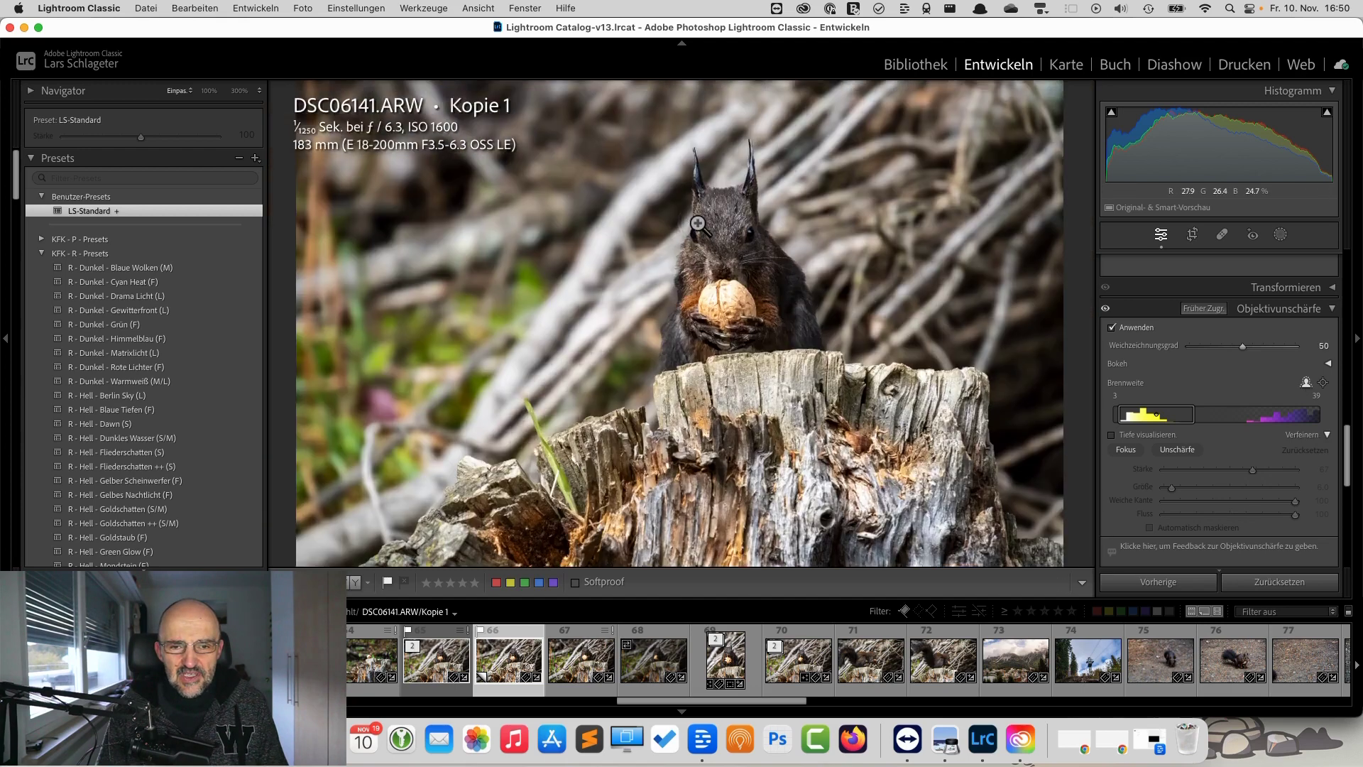
click(1106, 313)
click(1106, 313)
click(1106, 312)
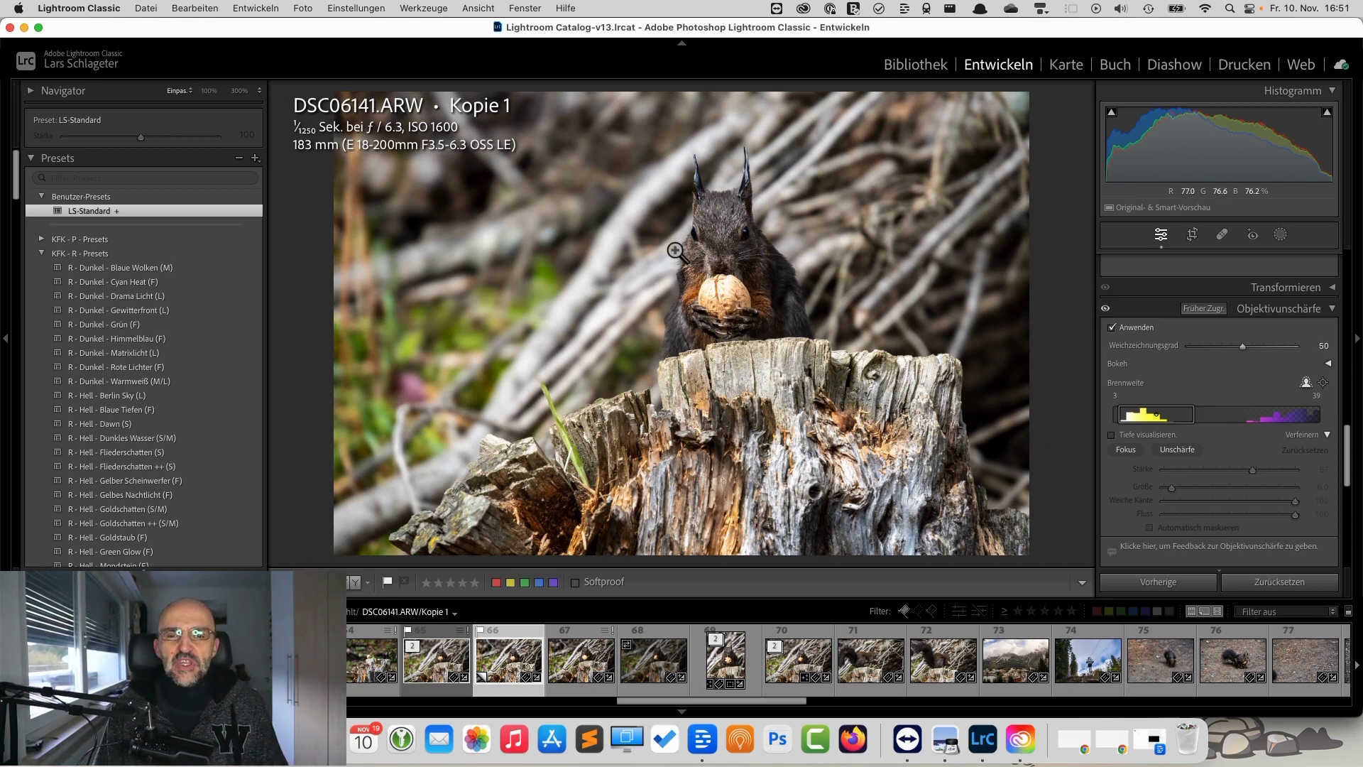
click(676, 251)
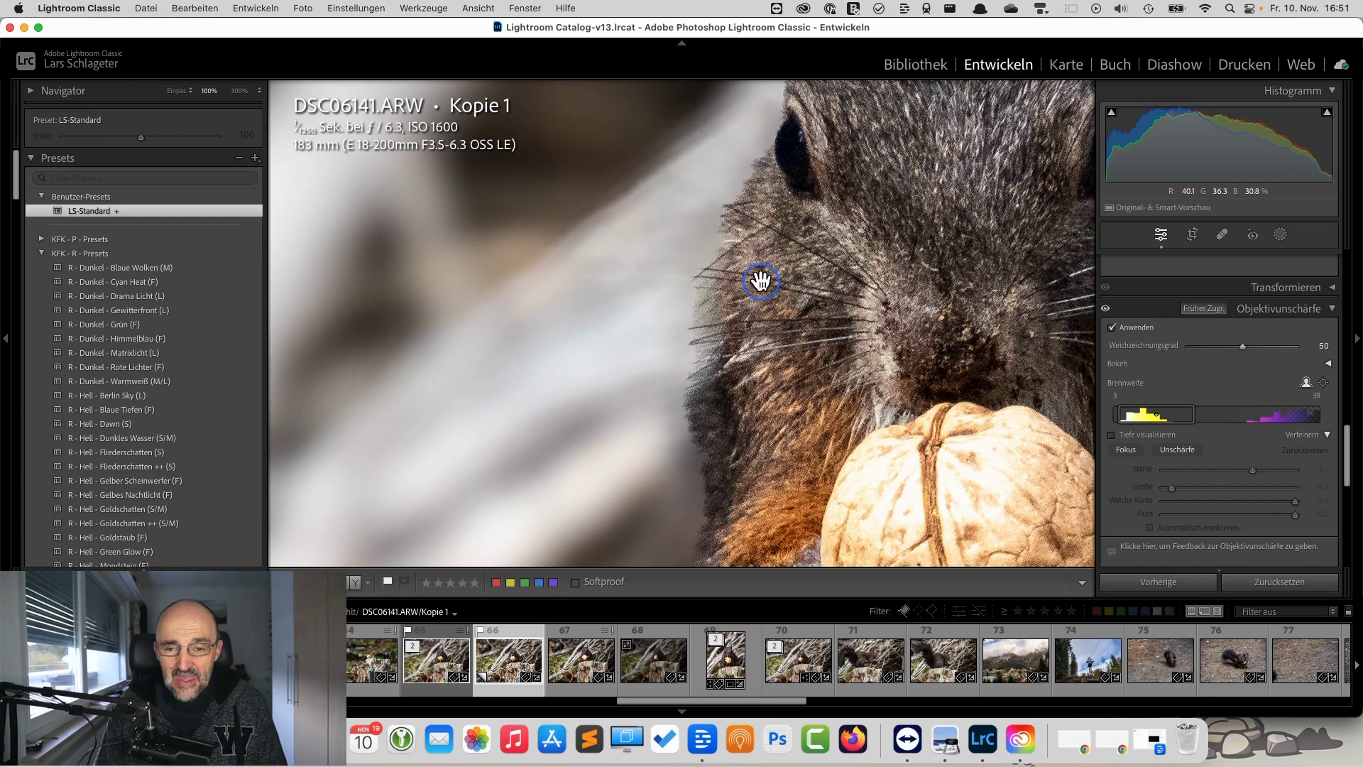
click(760, 281)
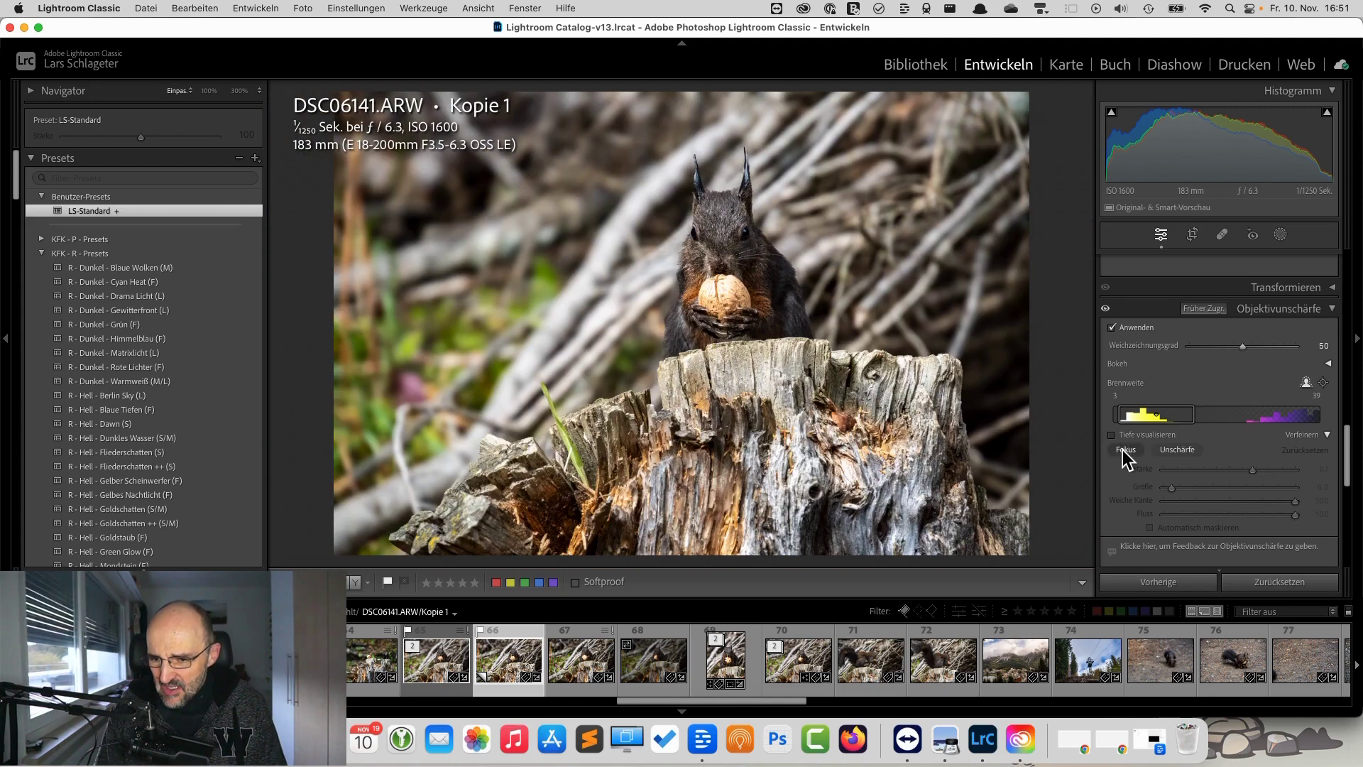
- Select the Focus brush, undo the accidental Blur brush switch, and set size 2.0 at strength 67
click(1124, 450)
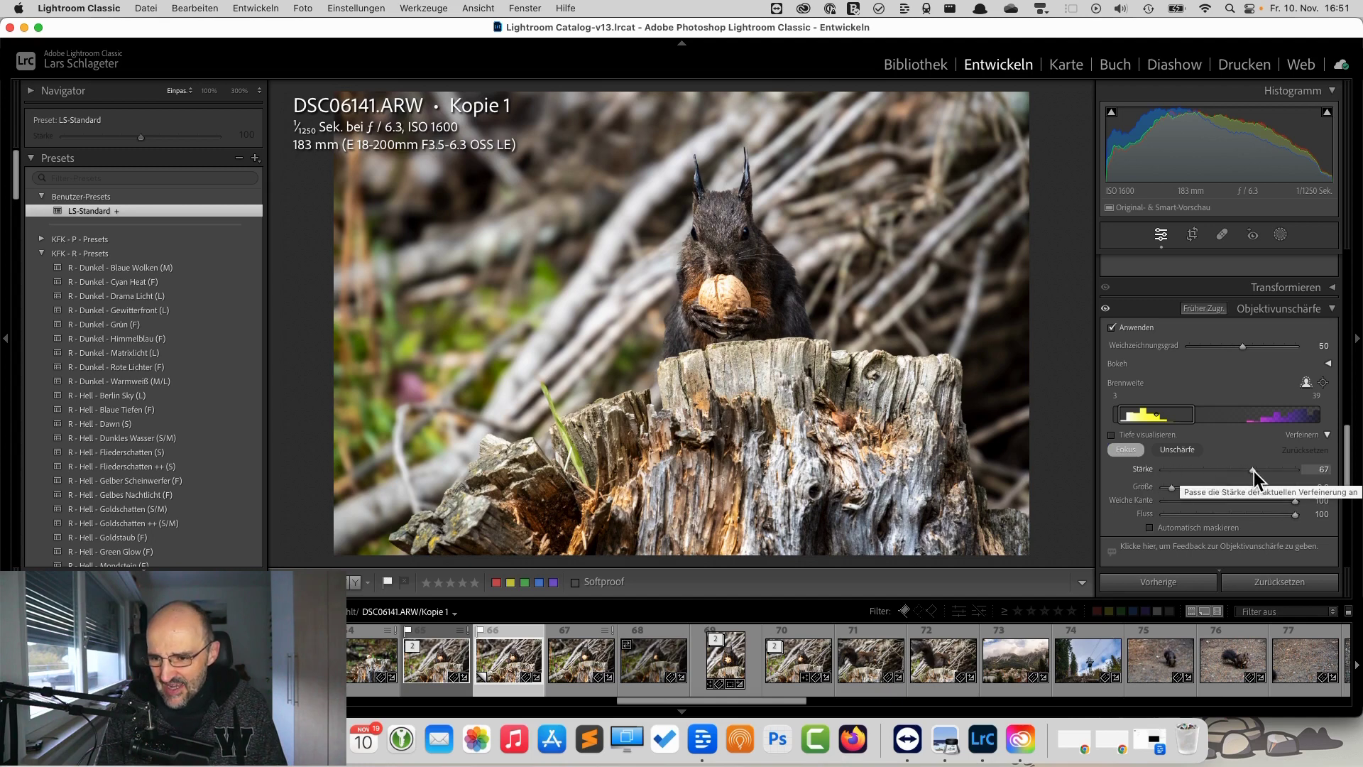
click(1195, 451)
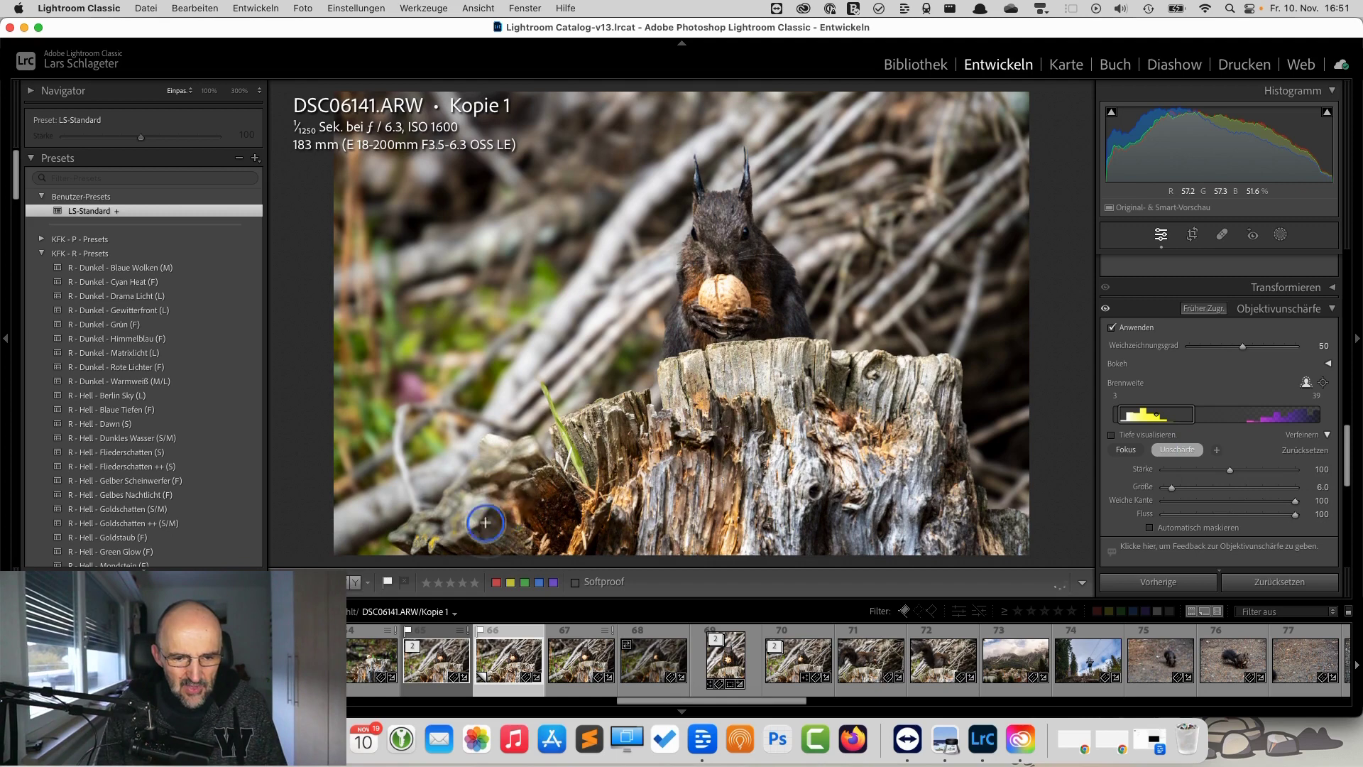
click(195, 8)
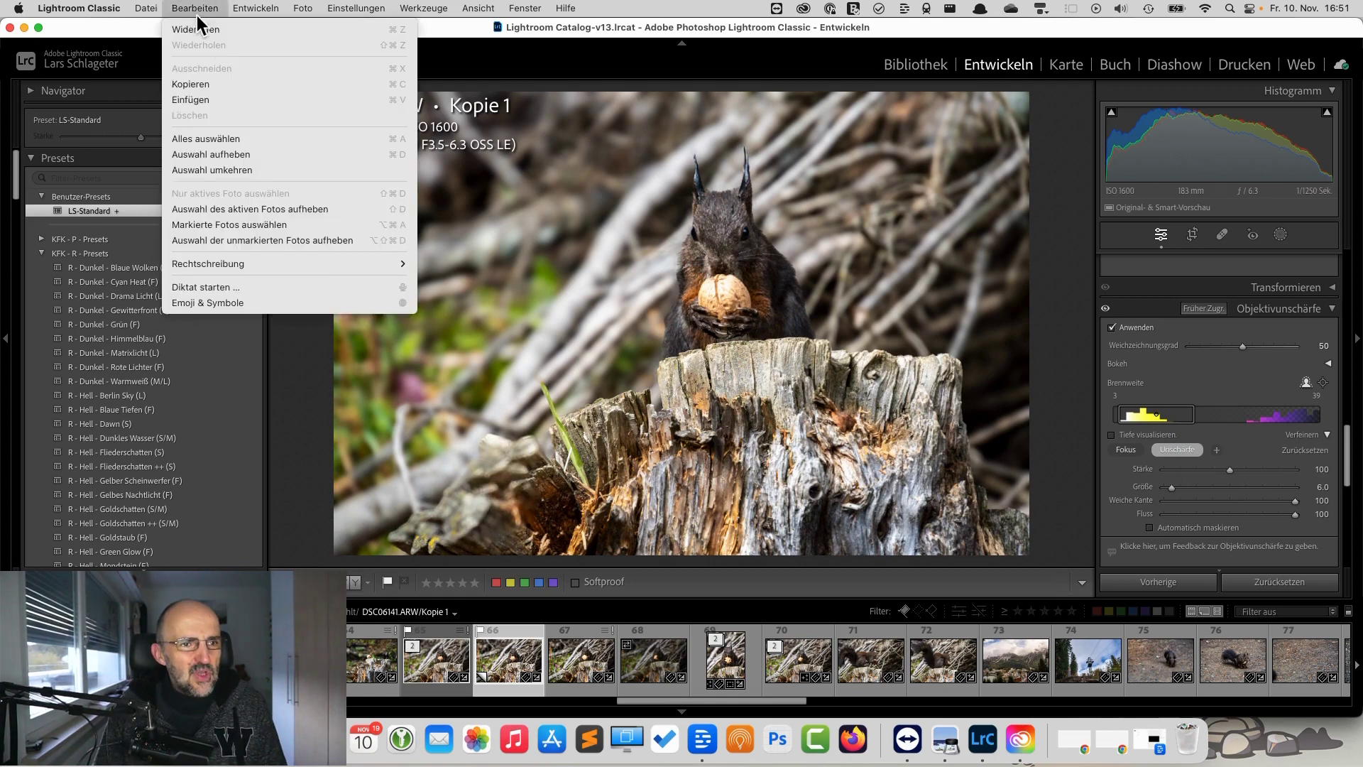
click(206, 30)
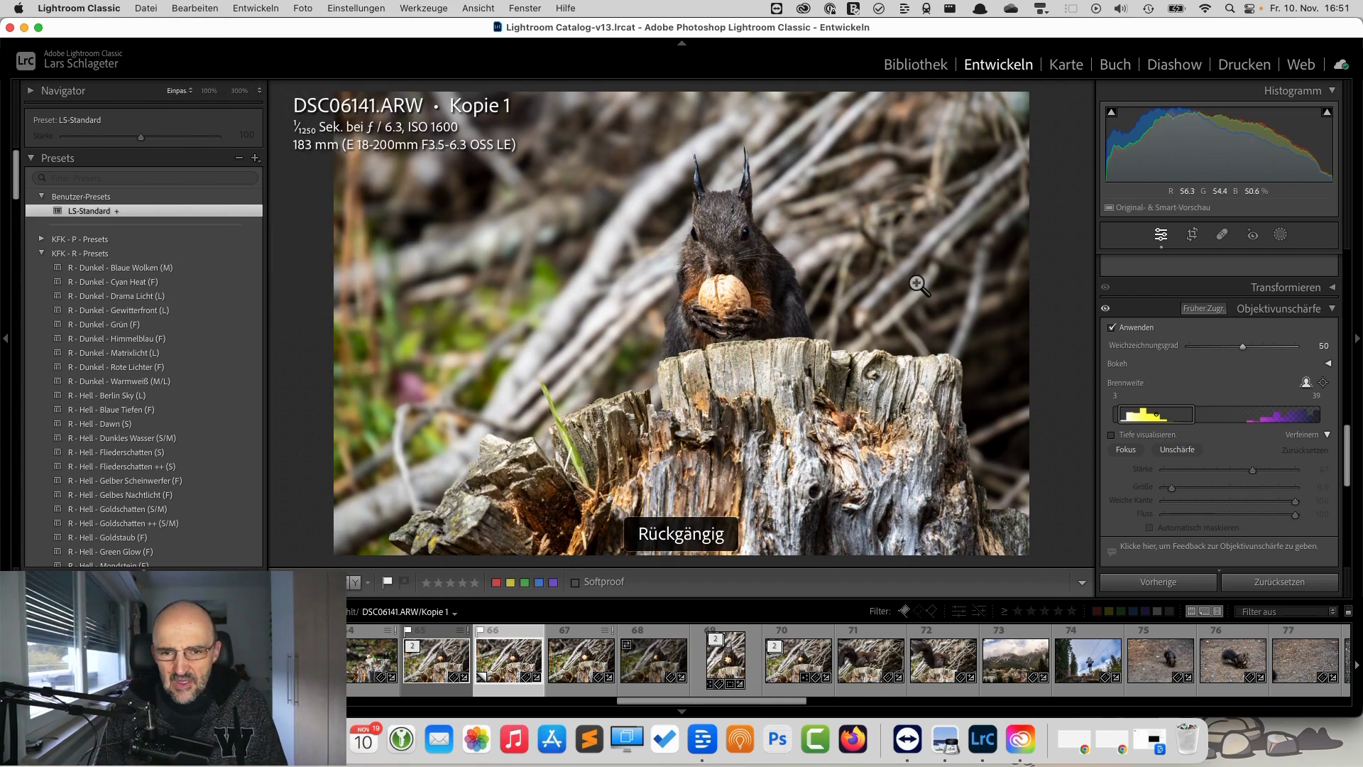
click(1129, 451)
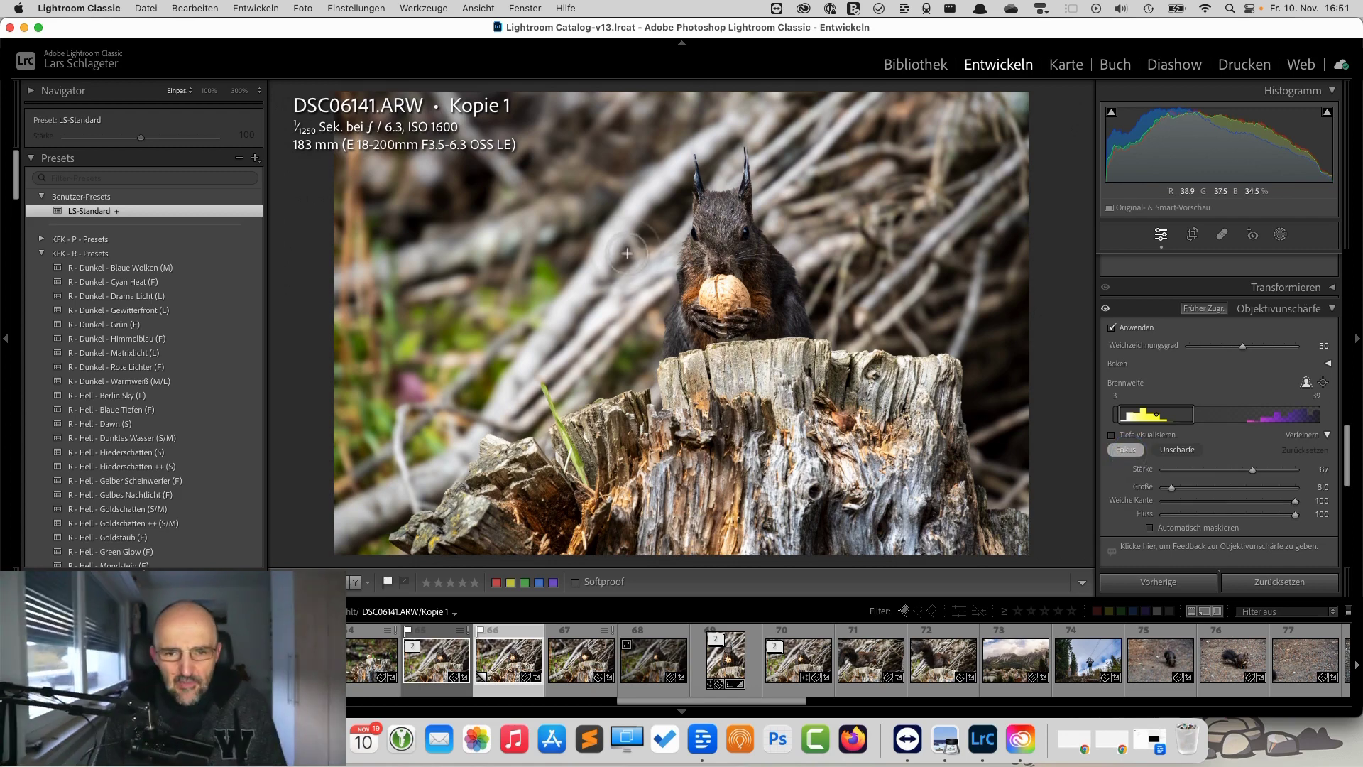
scroll(657, 255, up, 1)
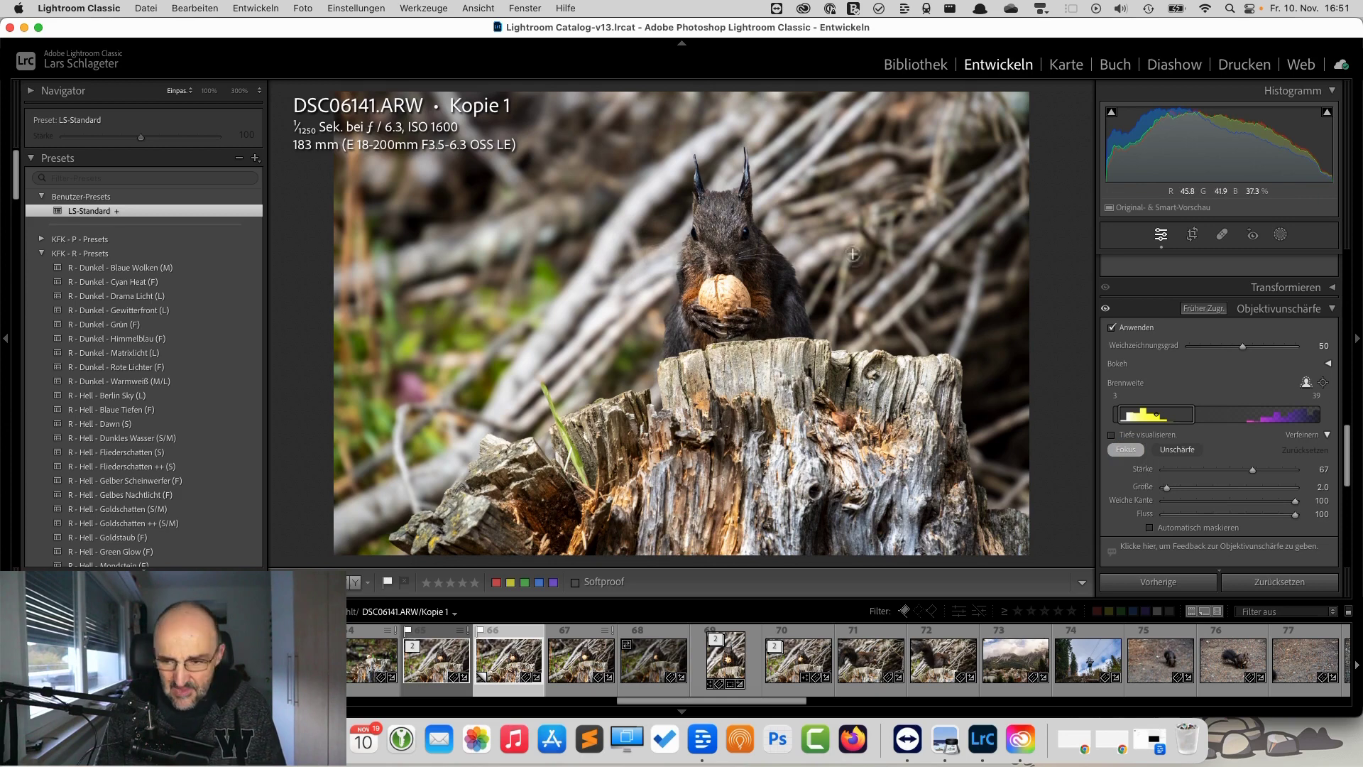
- Compare the Lens Blur on and off, paint focus over the squirrel, and zoom its face to 100%
click(1111, 315)
click(1112, 315)
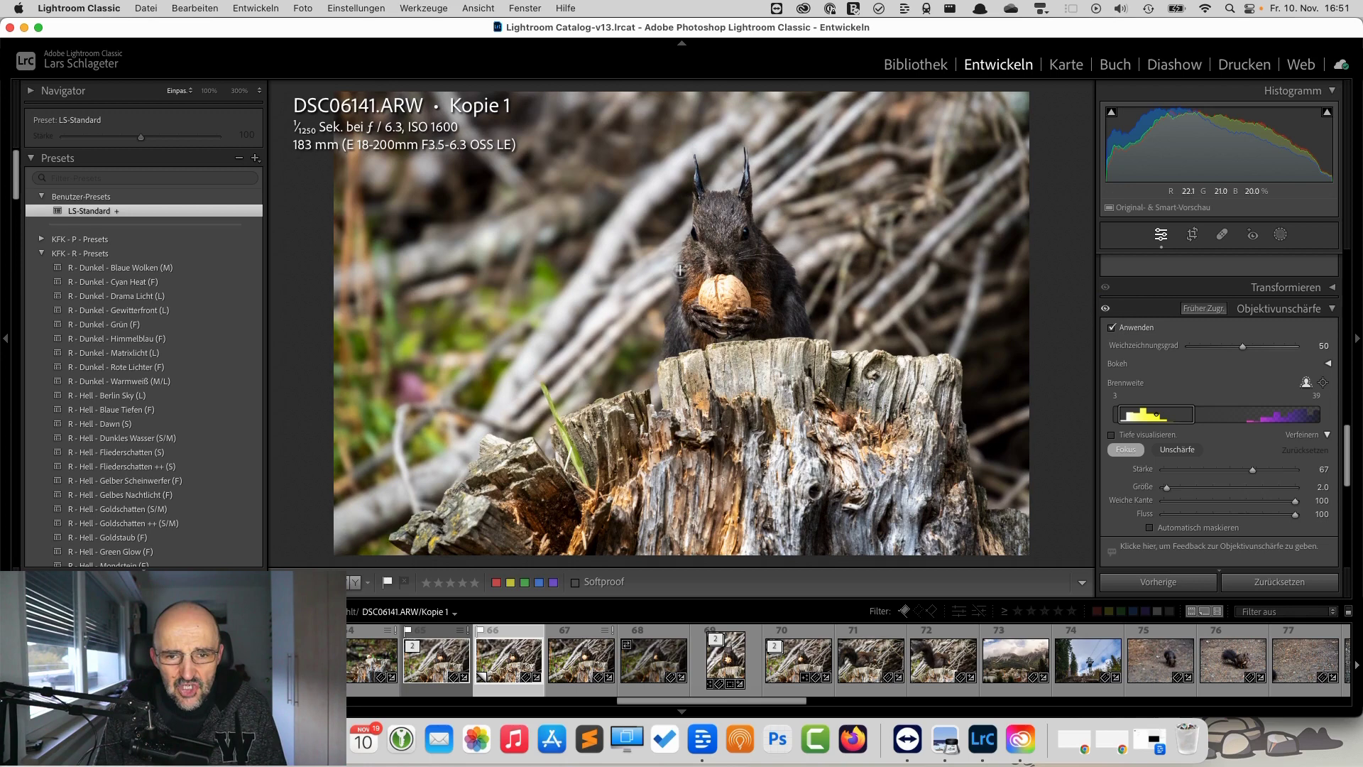
drag(680, 270, 647, 269)
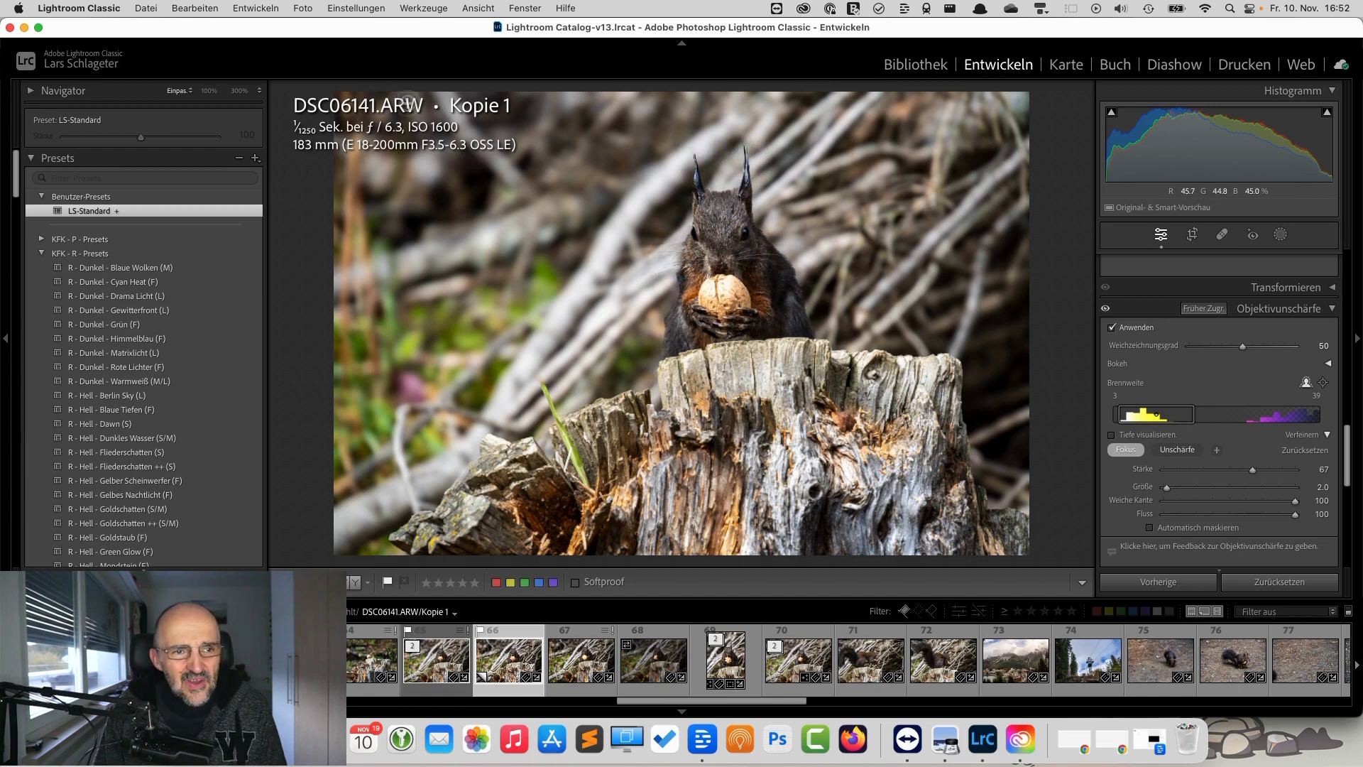
click(208, 91)
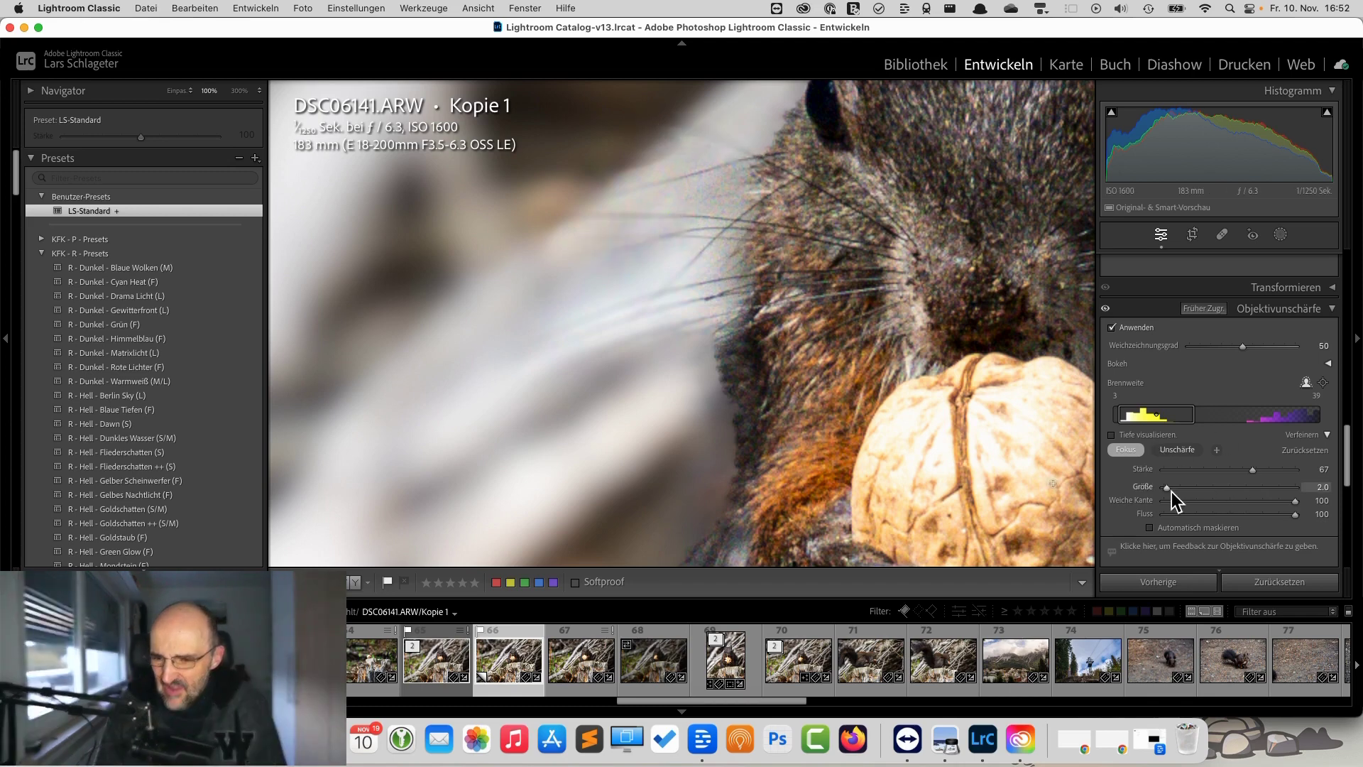
- Enlarge the Focus brush to 5.7, paint the whiskers sharp, and fit the whole photo in view
drag(1167, 488, 1172, 488)
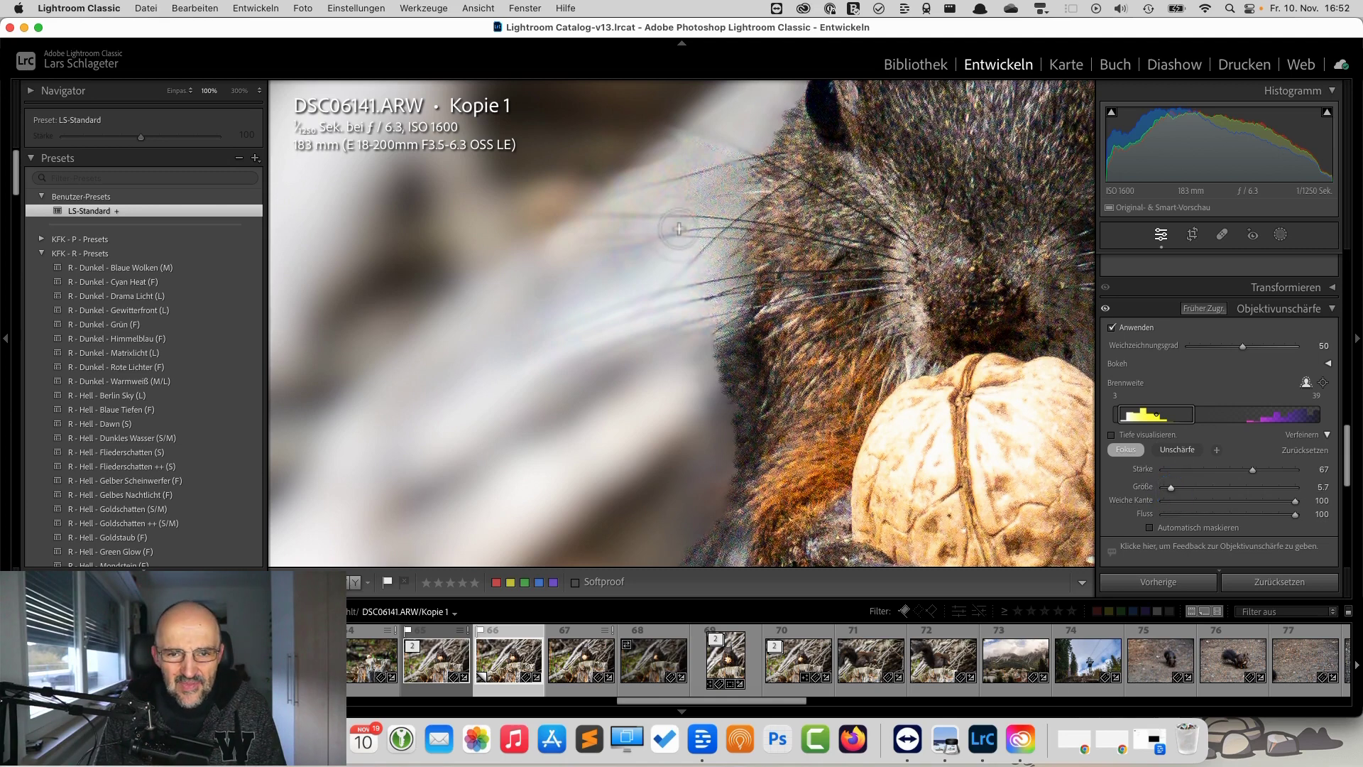
drag(583, 220, 627, 290)
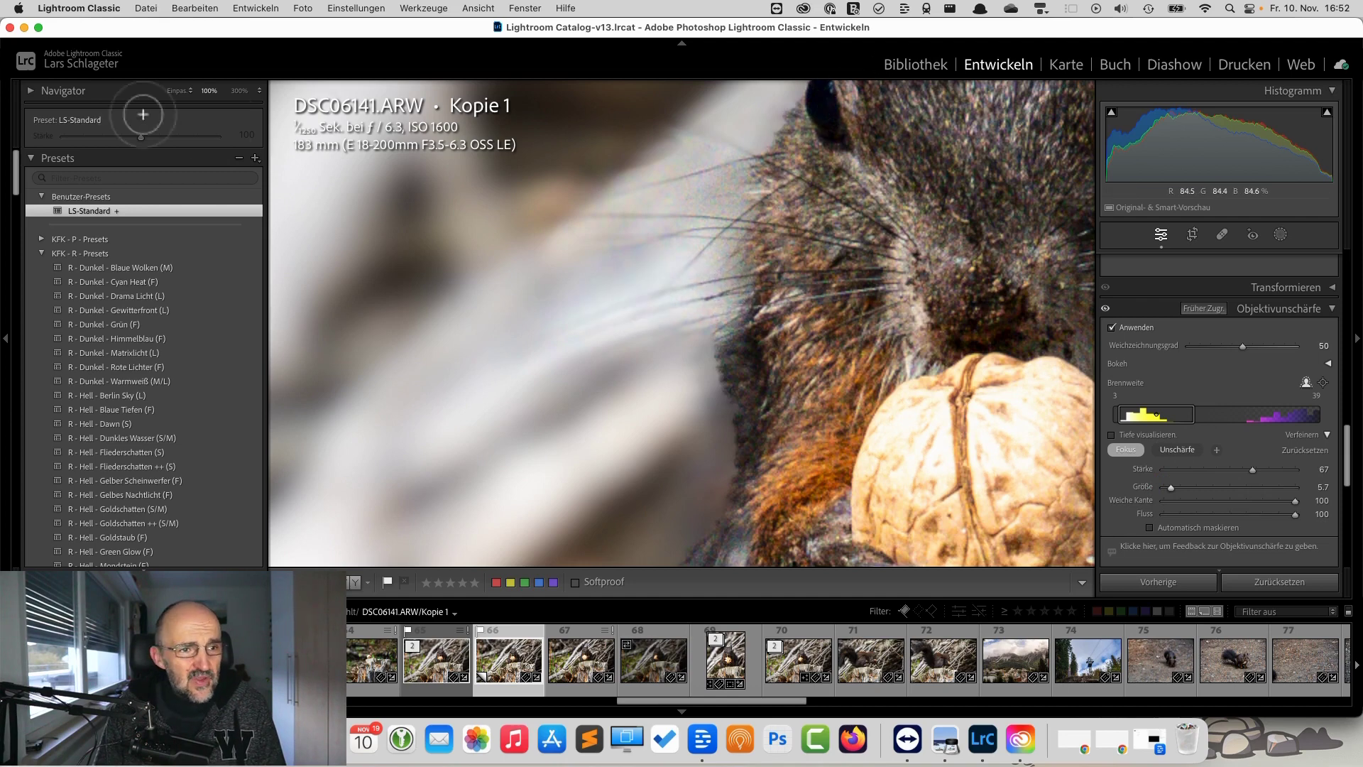
click(179, 91)
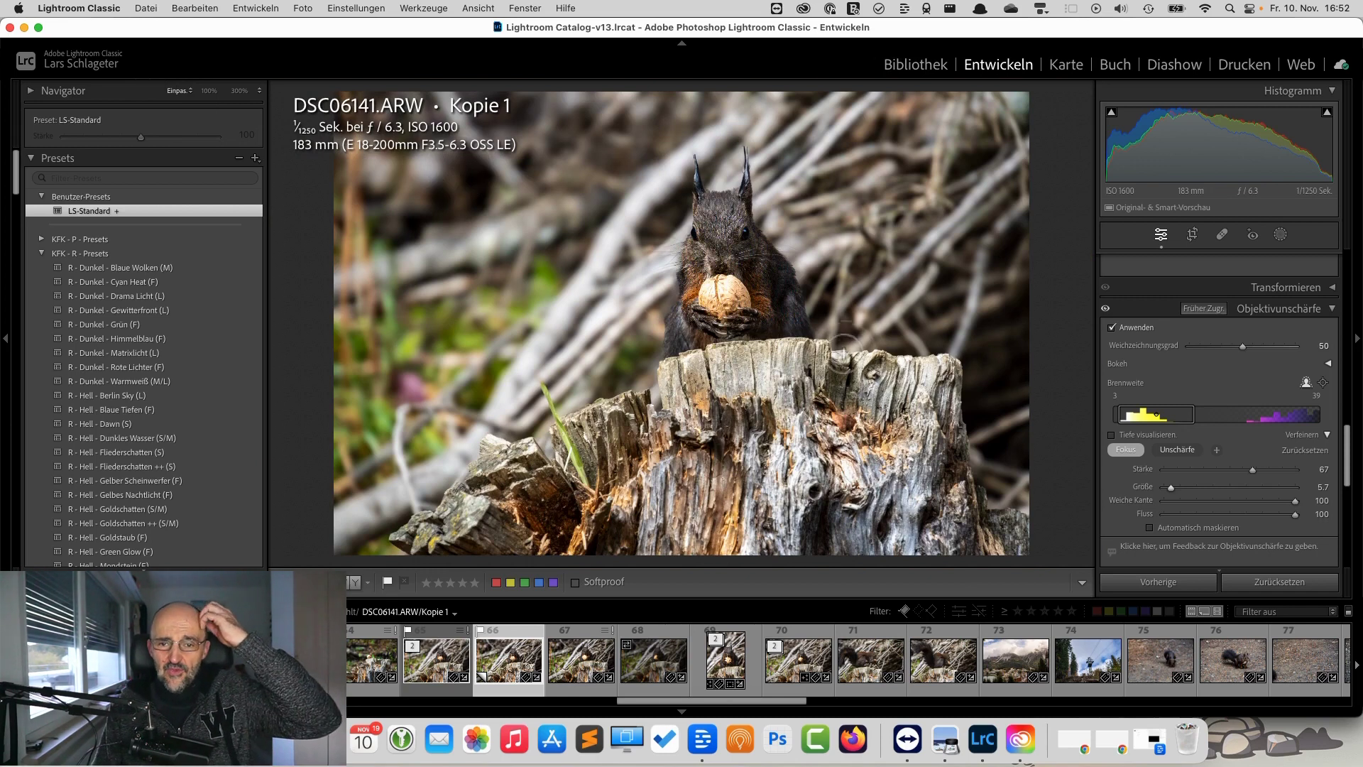